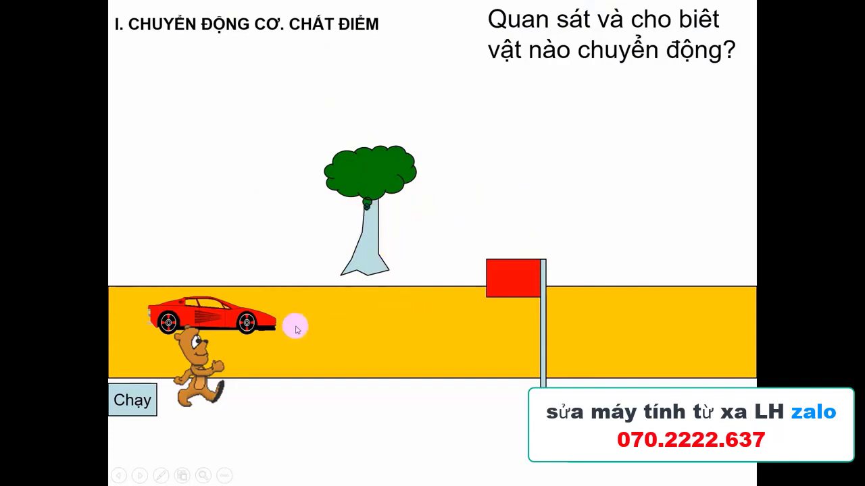
Step: Play the slide's car and bear animation, then end the slide show and stop the recording
left_click(134, 400)
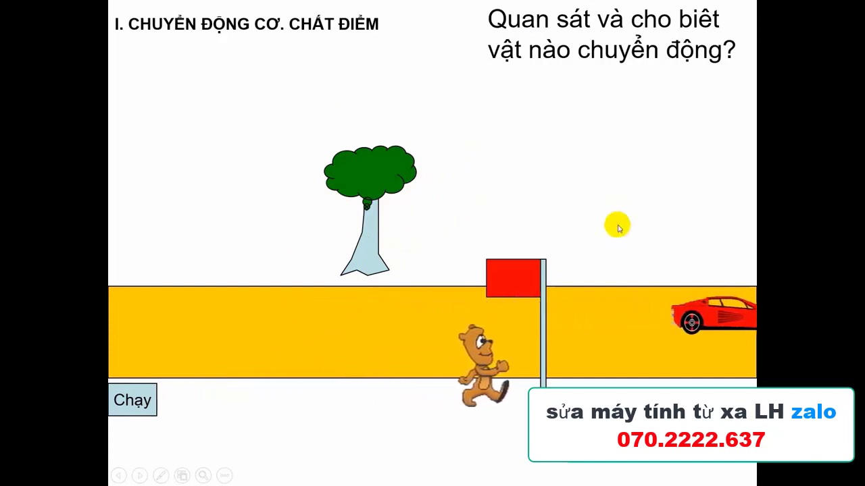
key("Escape")
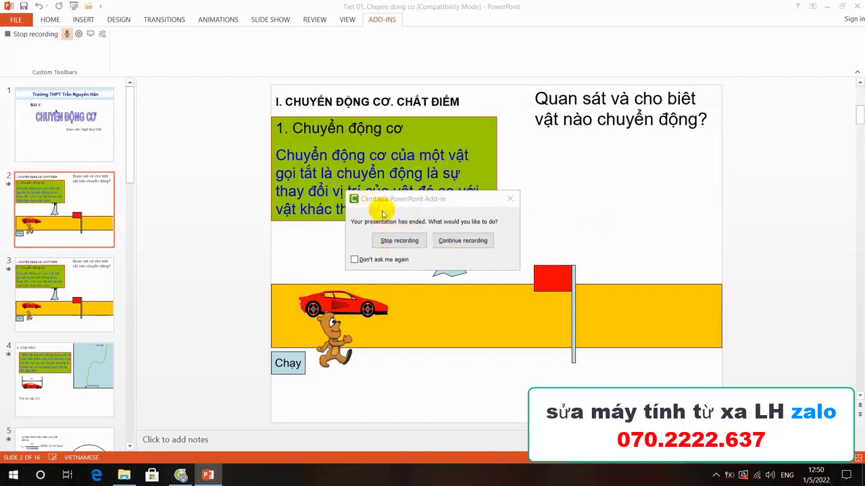
left_click(386, 240)
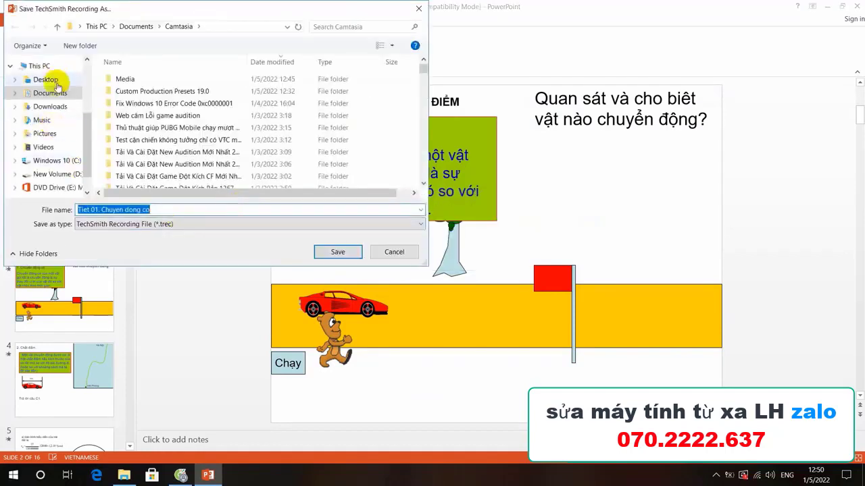
Step: Save the recording to the Desktop as "Tiet 01. Chuyen dong co" and choose to edit it
left_click(48, 81)
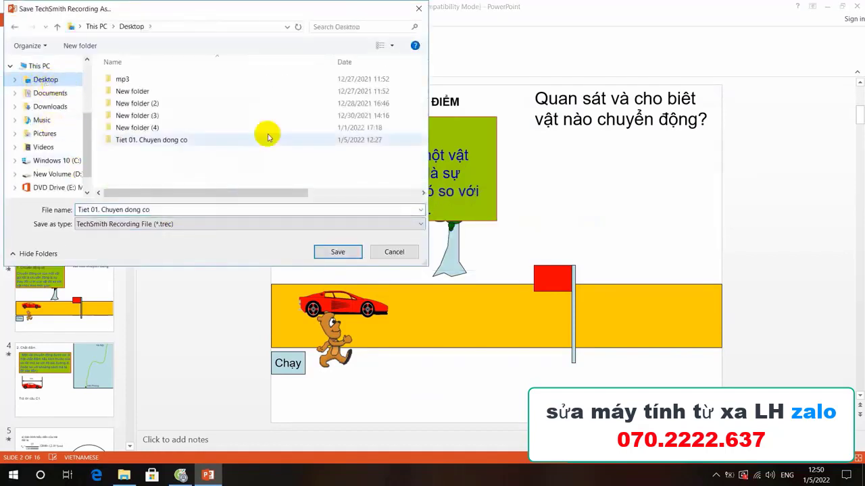
left_click(338, 252)
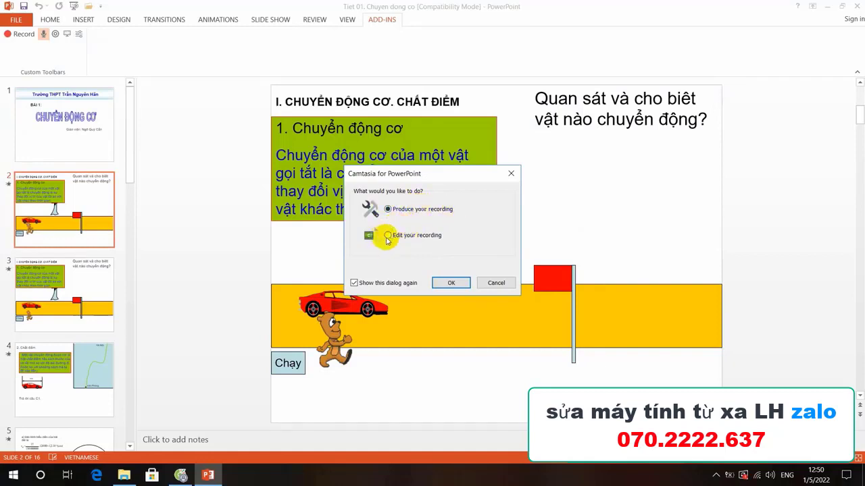
left_click(387, 236)
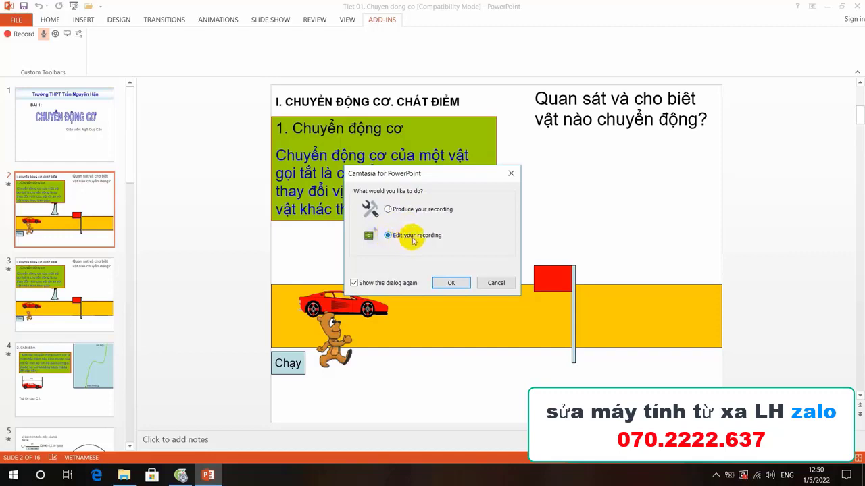
left_click(448, 283)
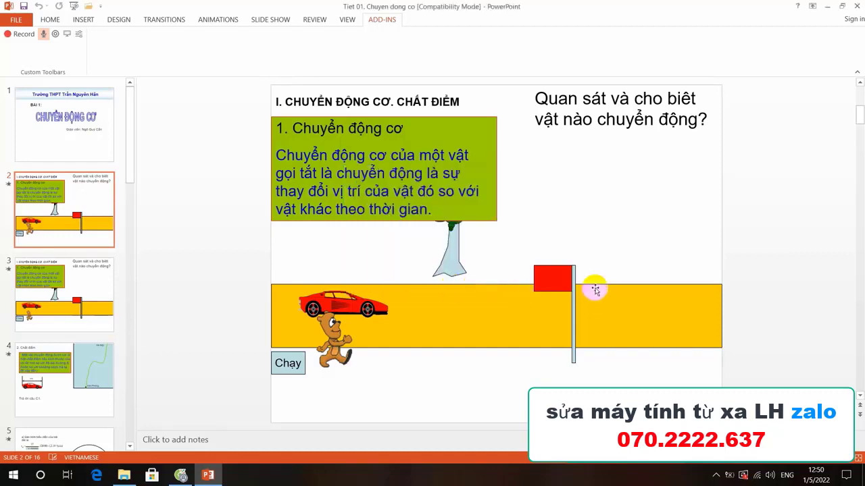
Step: Minimize the presentation window to reveal the desktop while Camtasia loads
left_click(832, 6)
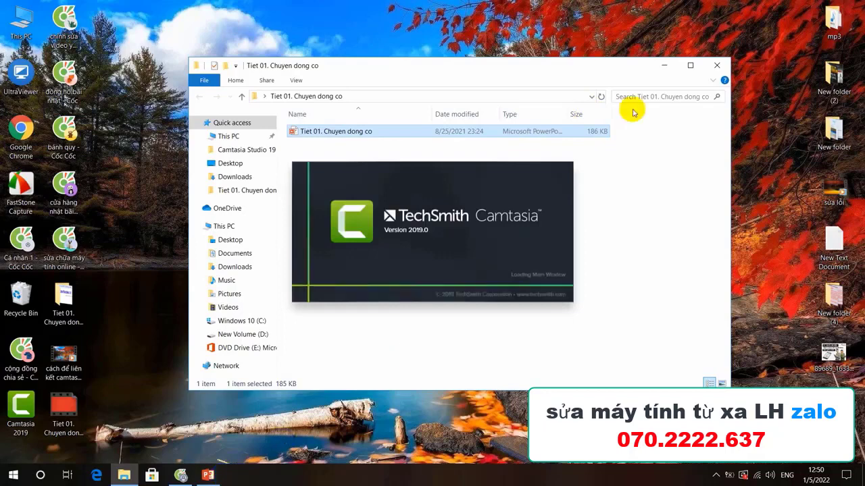
right_click(641, 9)
left_click(669, 40)
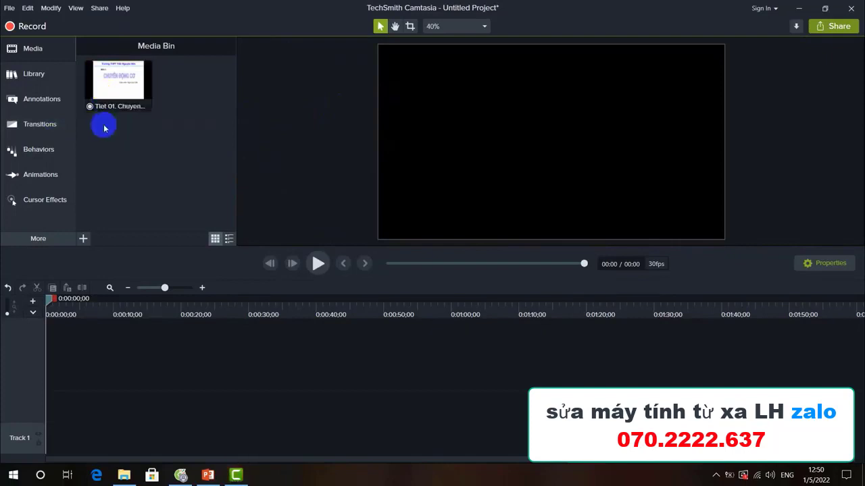
Step: Place the recording at the start of the timeline and move the playhead to 0:00:16;02
left_click_drag(121, 87, 34, 446)
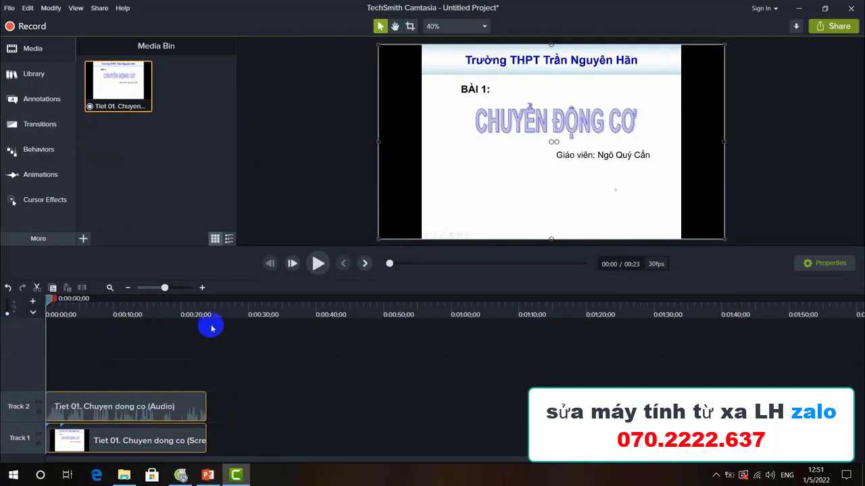
left_click(72, 303)
left_click_drag(72, 303, 160, 318)
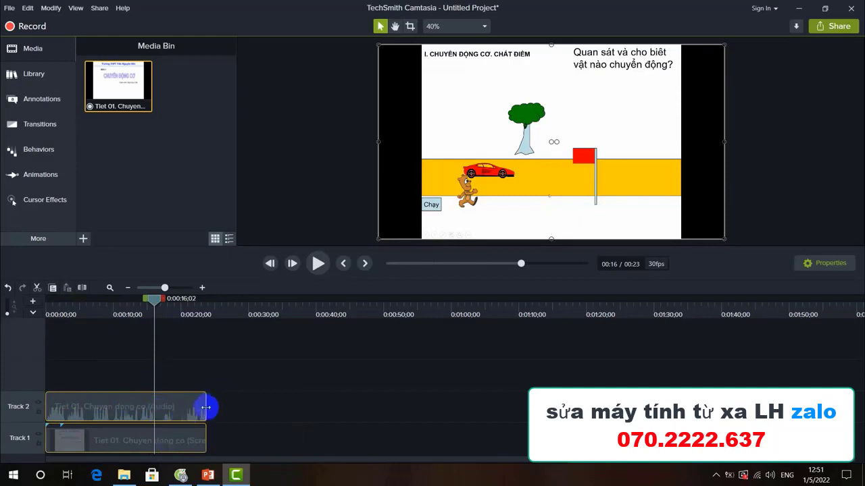
Step: Trim the end of the audio and screen clips to the playhead, then extend them to about 34 seconds
left_click_drag(205, 408, 160, 415)
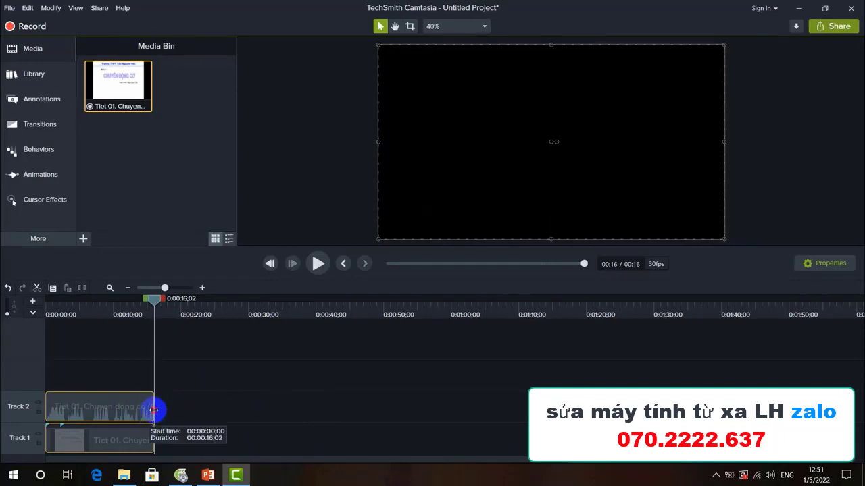
left_click_drag(154, 411, 300, 410)
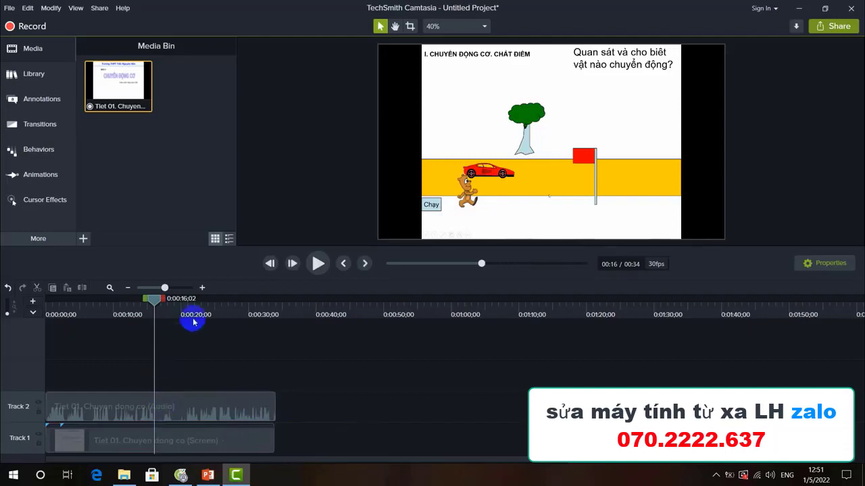
Step: Add two audio points to the Track 2 audio clip near the playhead and lower the volume after them to 0%
left_click(191, 415)
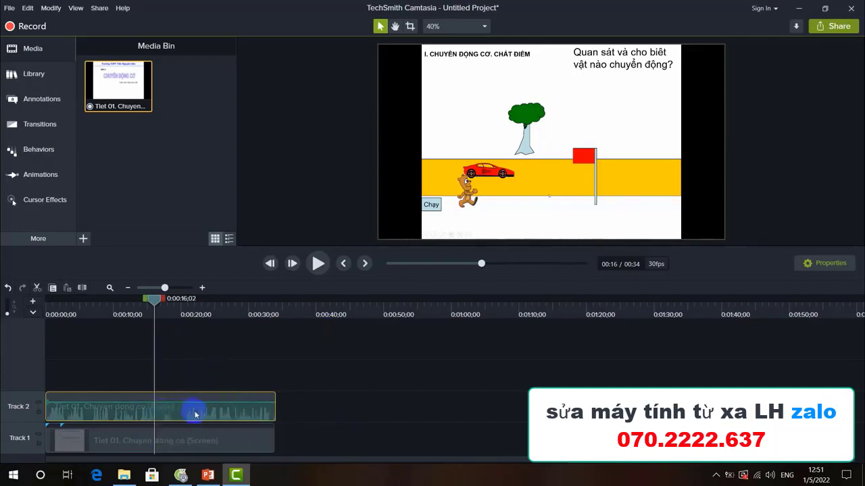
right_click(157, 414)
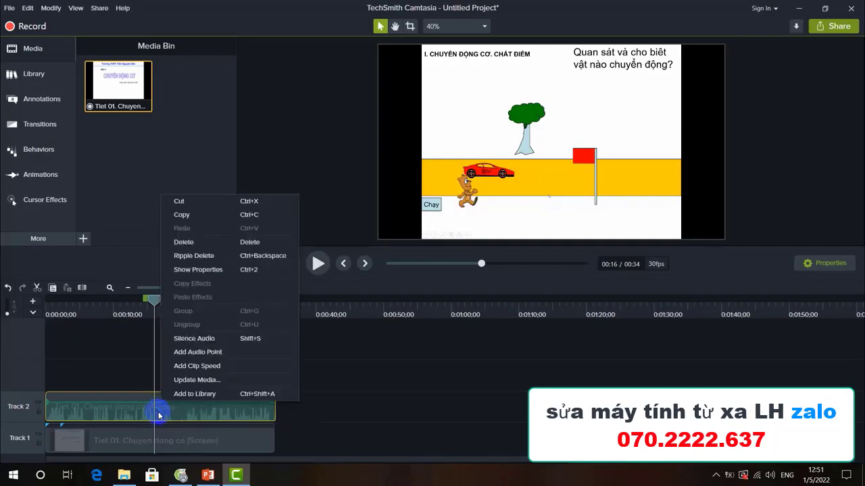
left_click(199, 357)
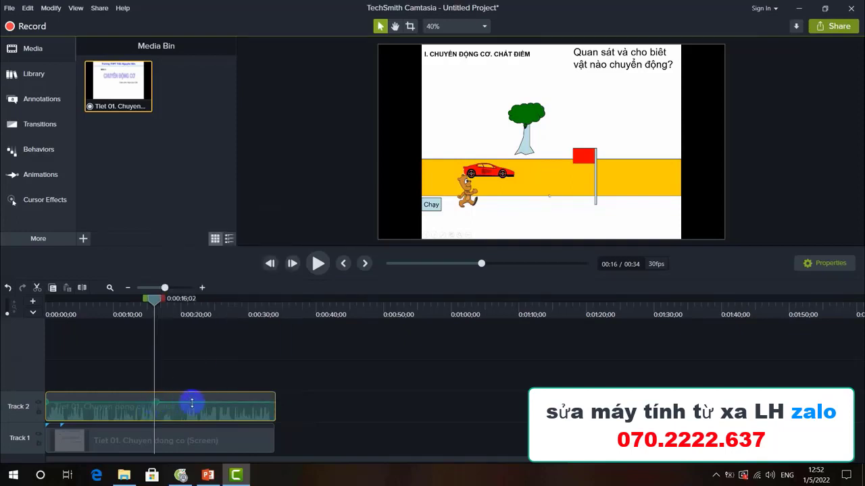
right_click(161, 406)
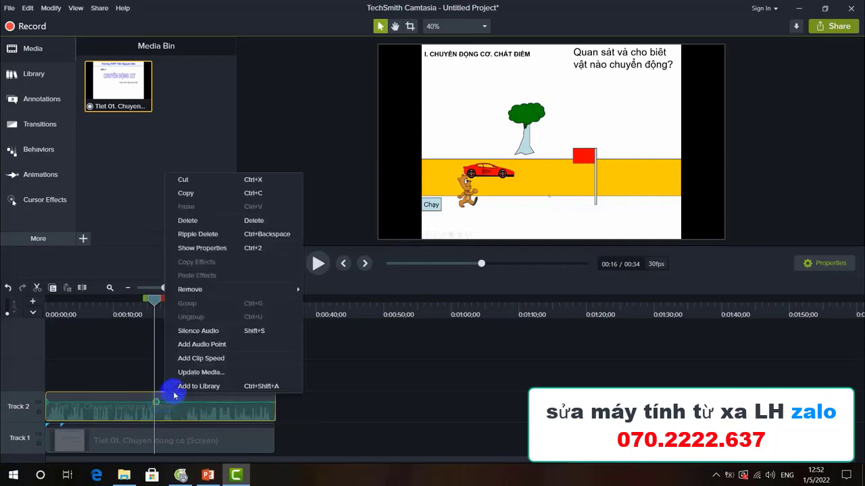
left_click(201, 352)
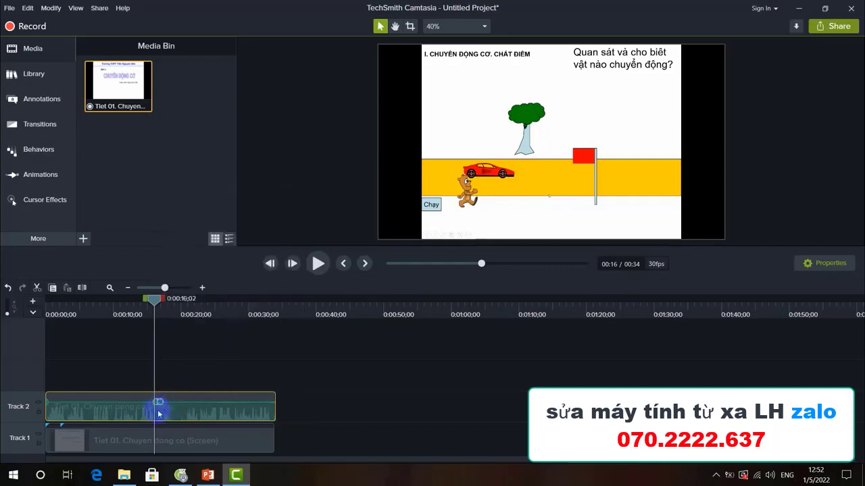
left_click_drag(161, 406, 154, 421)
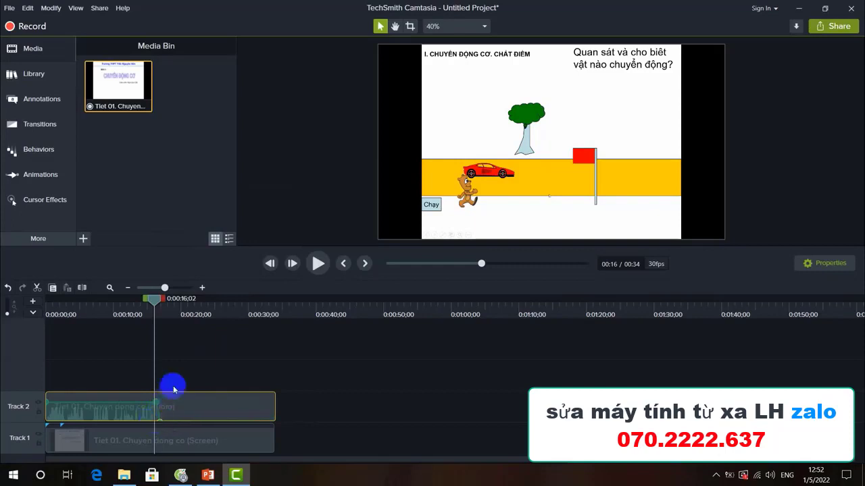
Step: Add two more audio points at about 20 seconds and raise the second to restore the volume after the silenced stretch
right_click(187, 422)
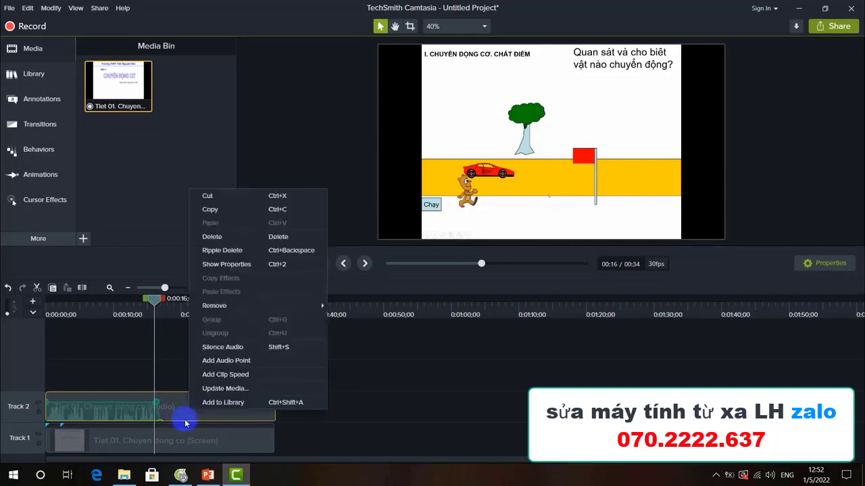
left_click(224, 361)
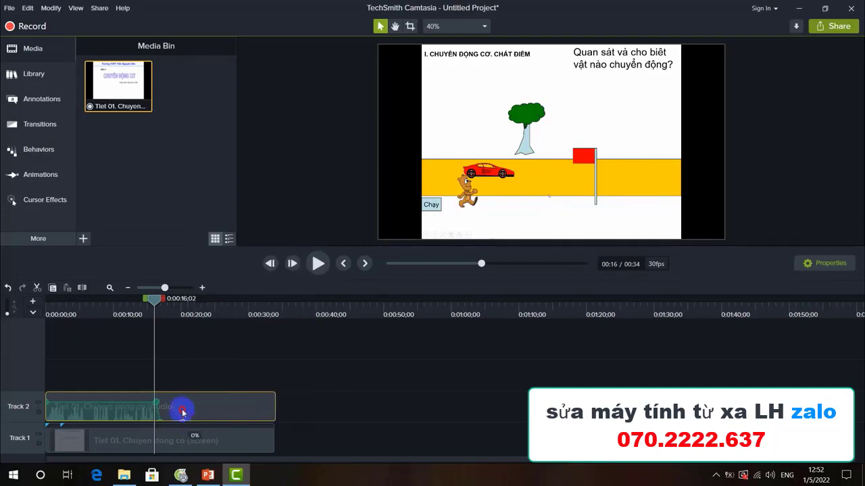
left_click_drag(190, 409, 187, 403)
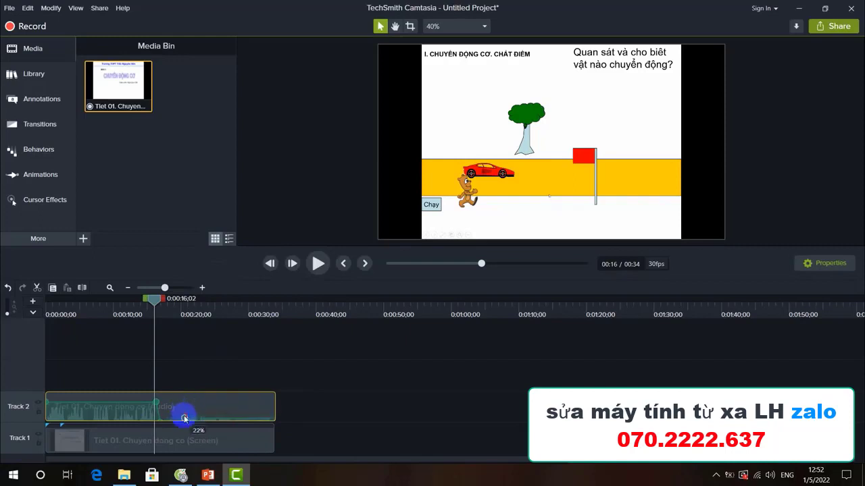
right_click(193, 409)
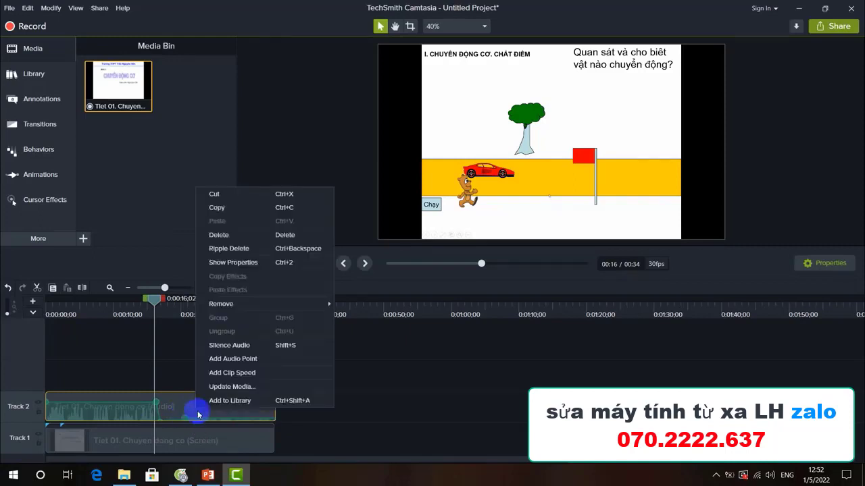
left_click(229, 359)
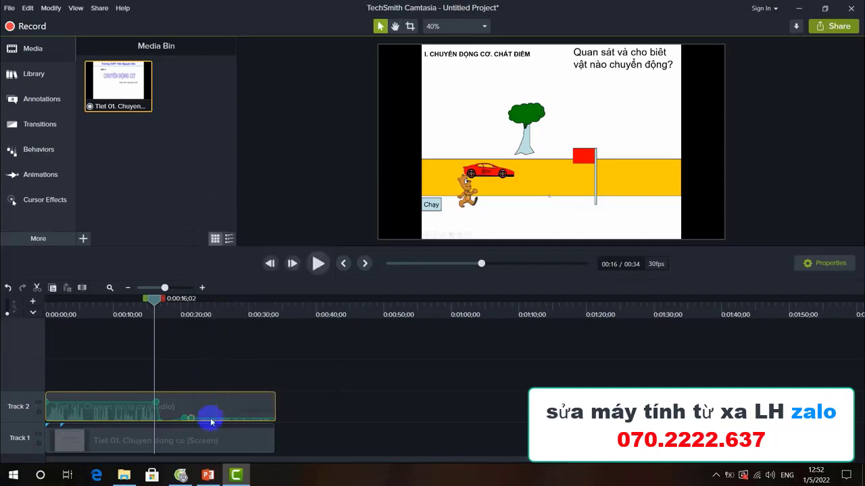
left_click_drag(190, 406, 193, 408)
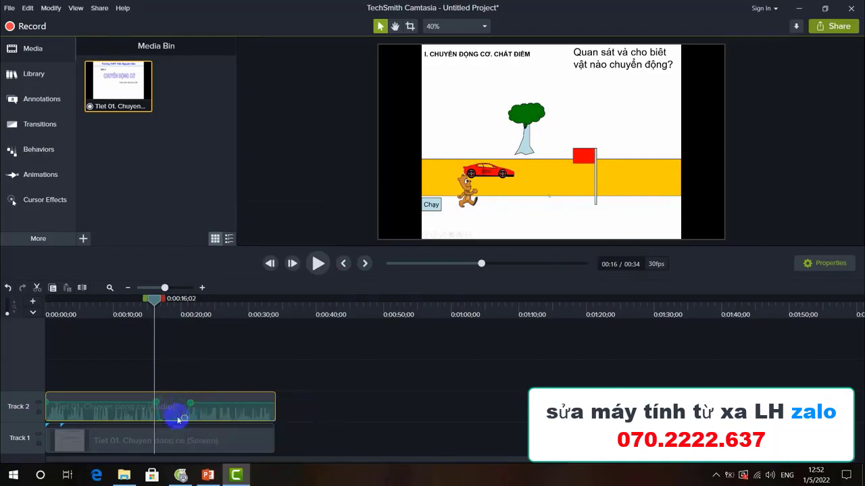
left_click(322, 420)
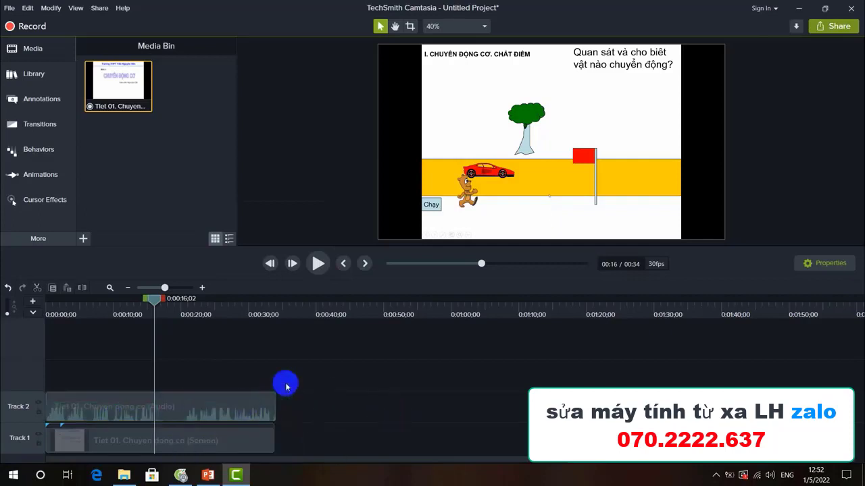
Step: Split the screen clip on Track 1 at 0:00:20;18
left_click(201, 438)
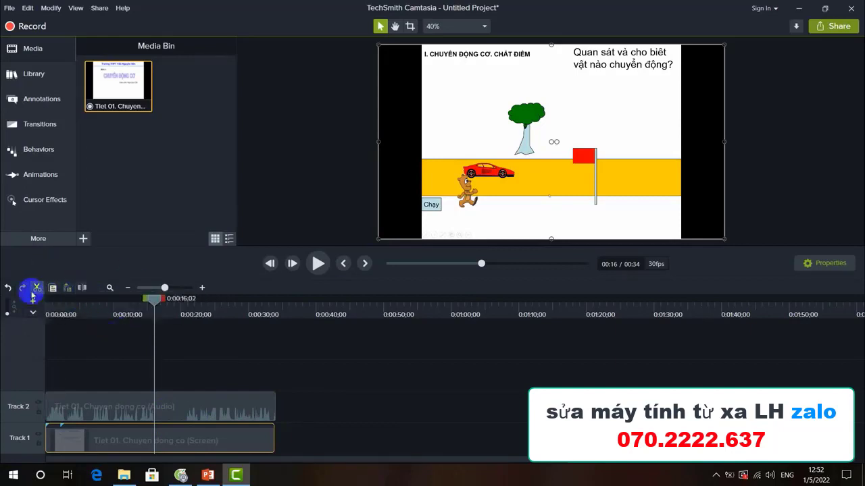
left_click(282, 361)
left_click(211, 435)
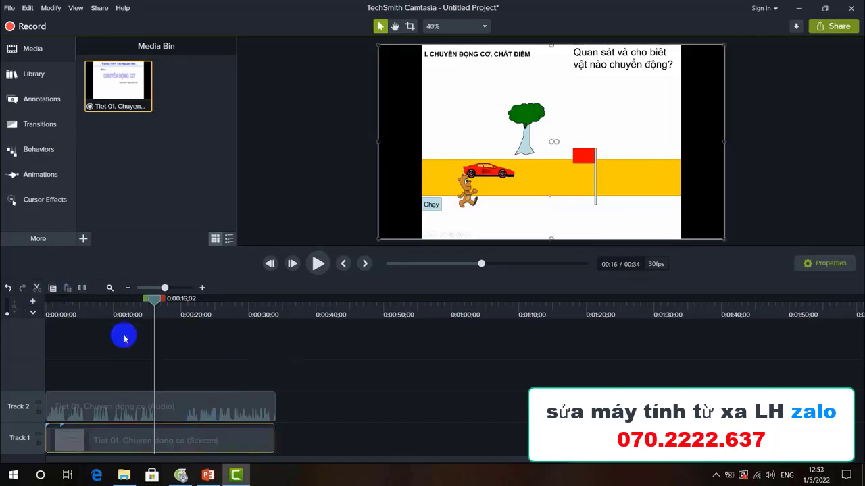
left_click_drag(154, 299, 184, 338)
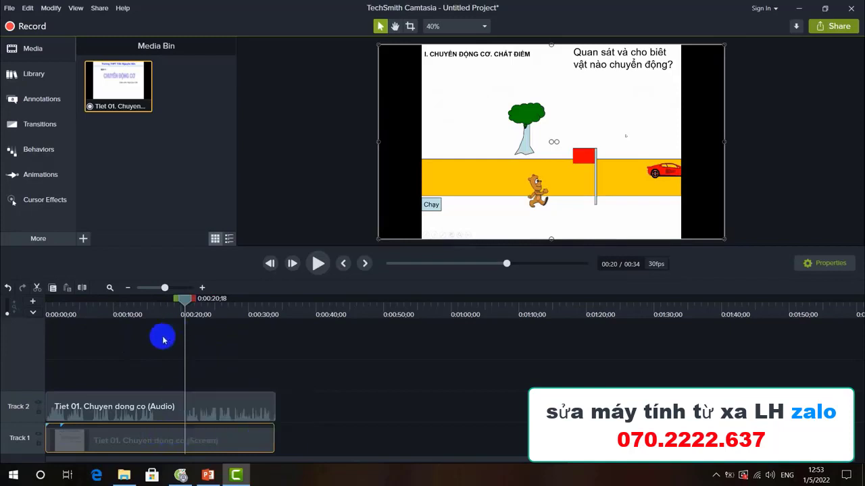
left_click(78, 289)
Step: Delete the part of the screen clip after the split and extend the remaining clip to the audio clip's end
mouse_move(209, 439)
left_mouse_down()
mouse_move(242, 437)
mouse_move(185, 442)
mouse_move(243, 438)
mouse_move(207, 440)
left_mouse_up()
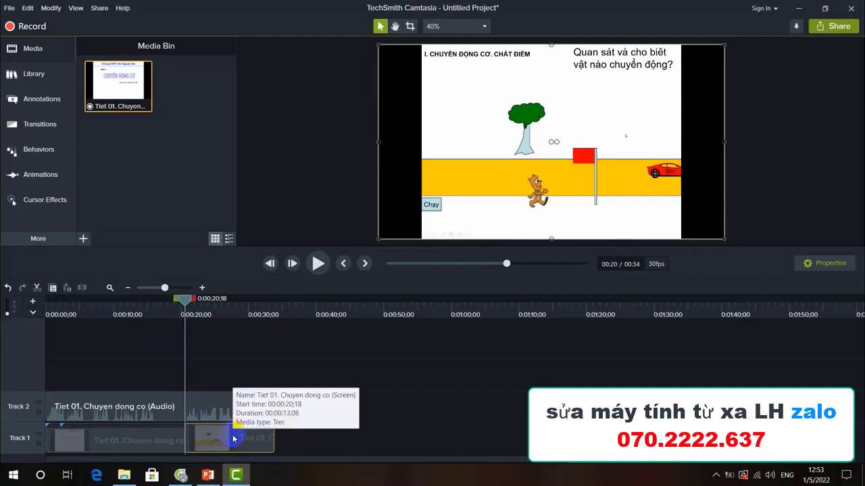
right_click(233, 439)
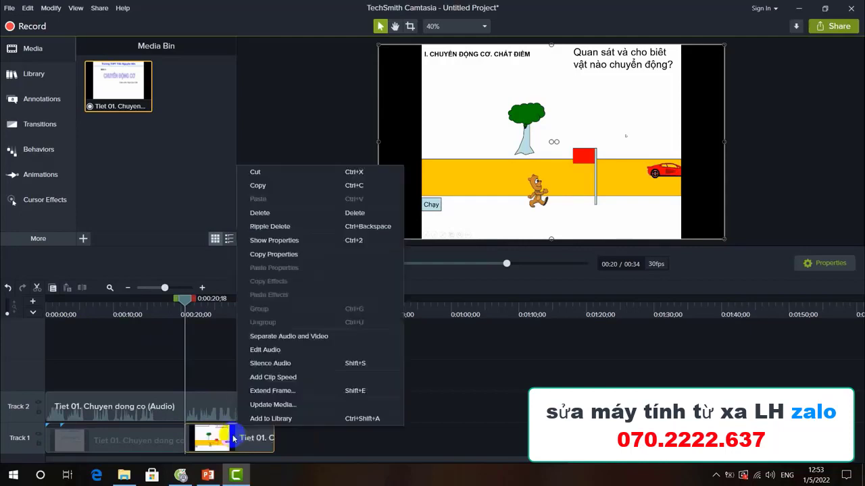
left_click(282, 215)
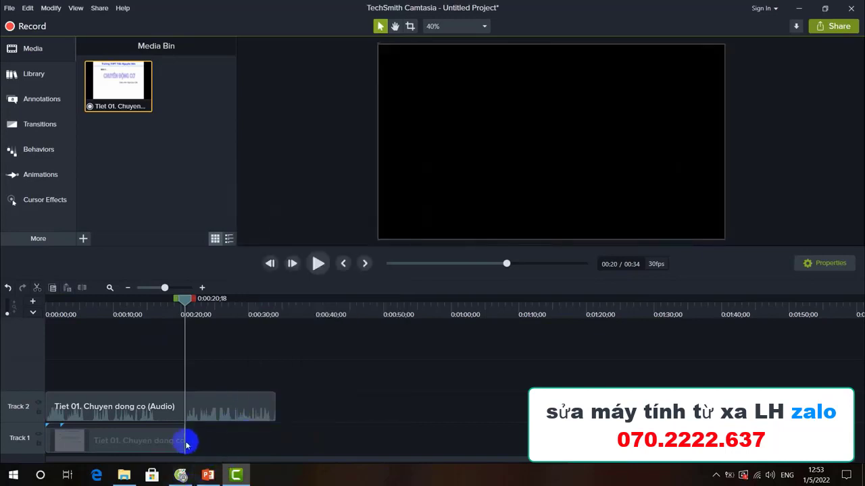
left_click_drag(184, 445, 293, 444)
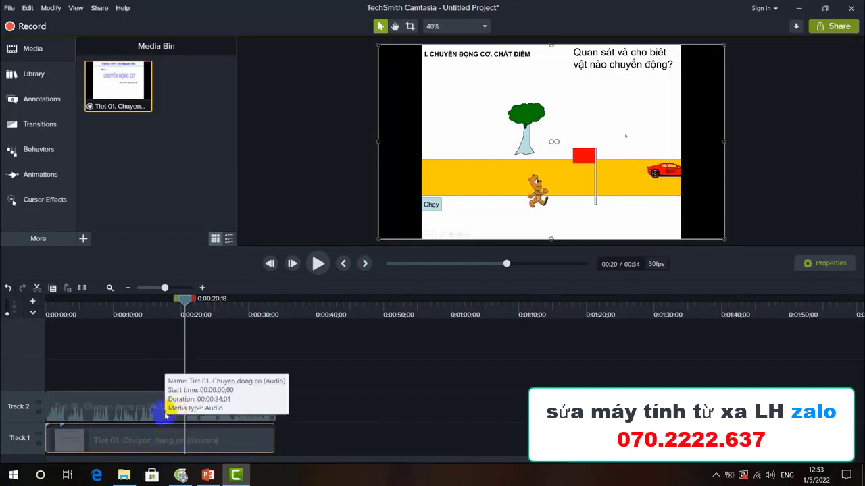
Step: Split the Track 1 screen clip at 0:00:20;18 and again at 0:00:15;24
left_click(168, 445)
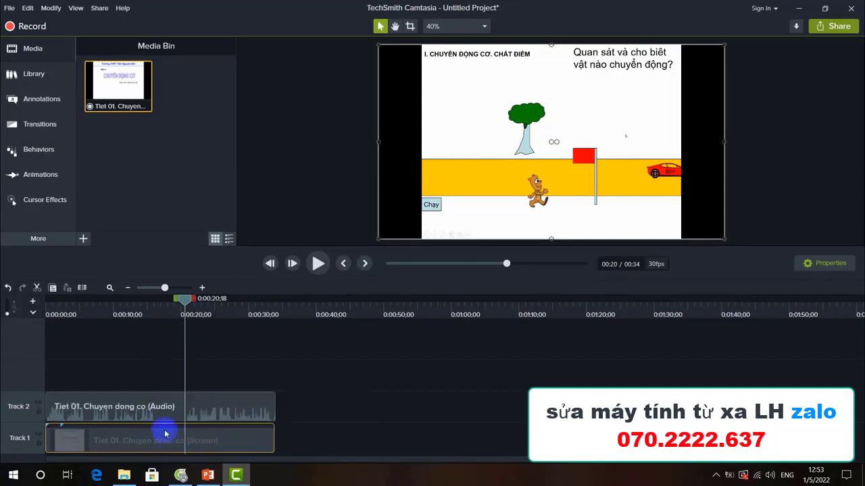
left_click(82, 287)
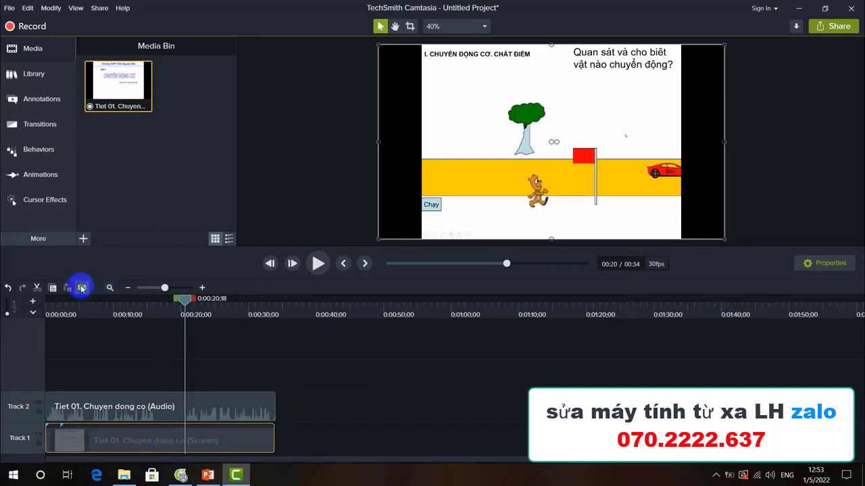
left_click_drag(189, 302, 154, 304)
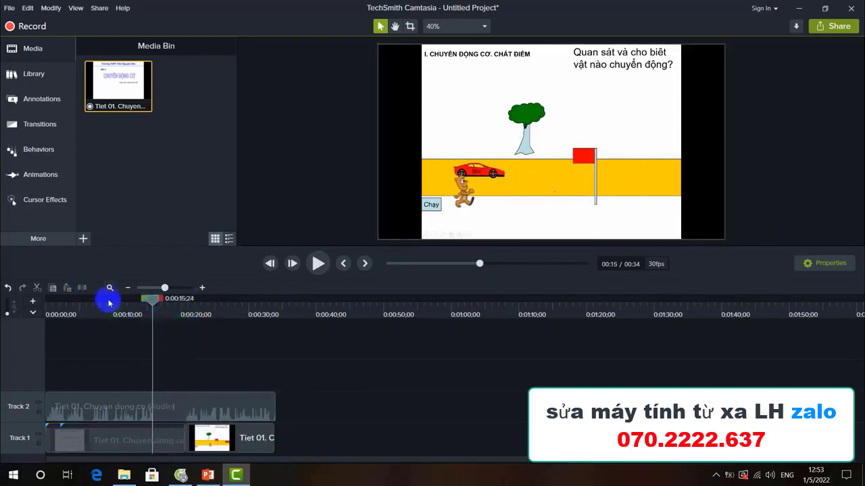
left_click(174, 433)
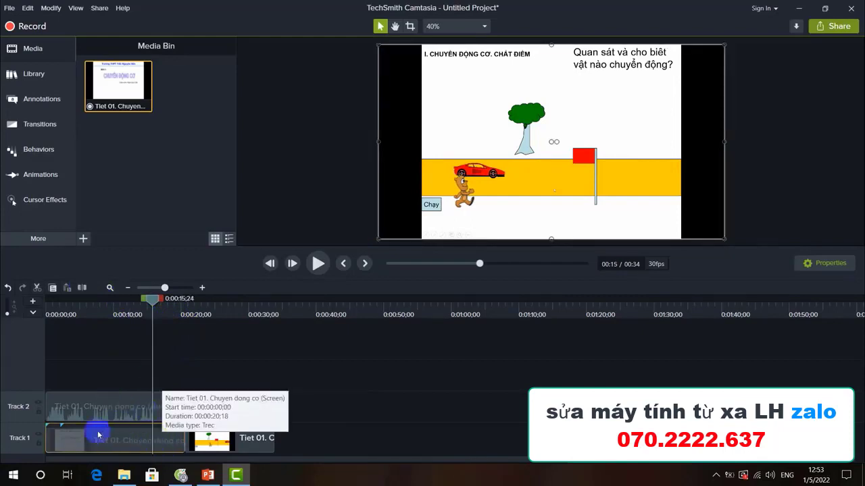
left_click_drag(97, 434, 98, 426)
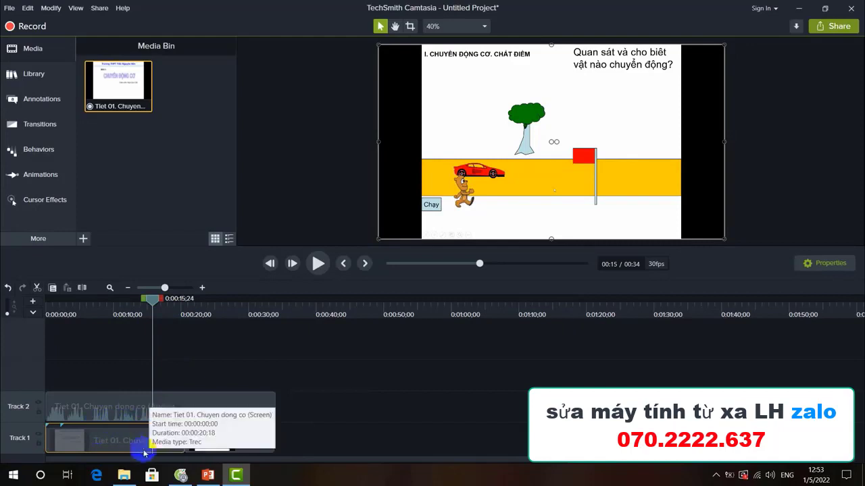
Step: Delete the screen clip's section between 0:00:15;24 and 0:00:20;18, and extend the first section to close the gap
left_click(165, 446)
right_click(171, 440)
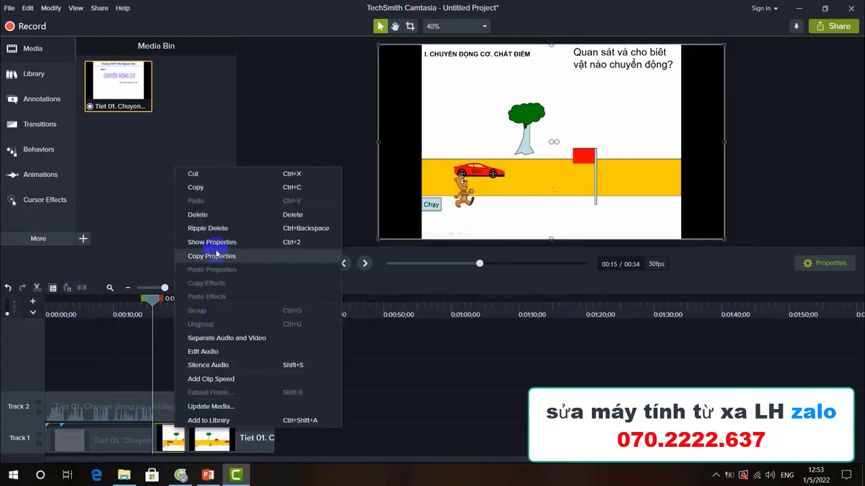
right_click(196, 217)
right_click(179, 431)
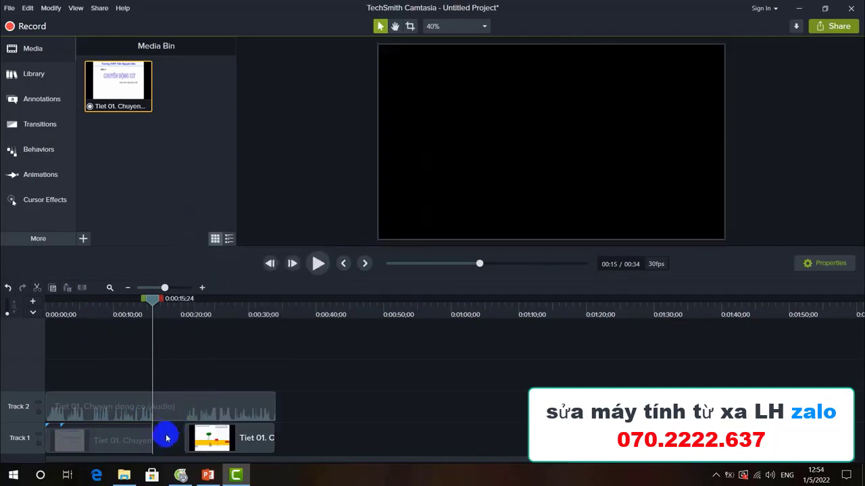
left_click_drag(152, 440, 181, 436)
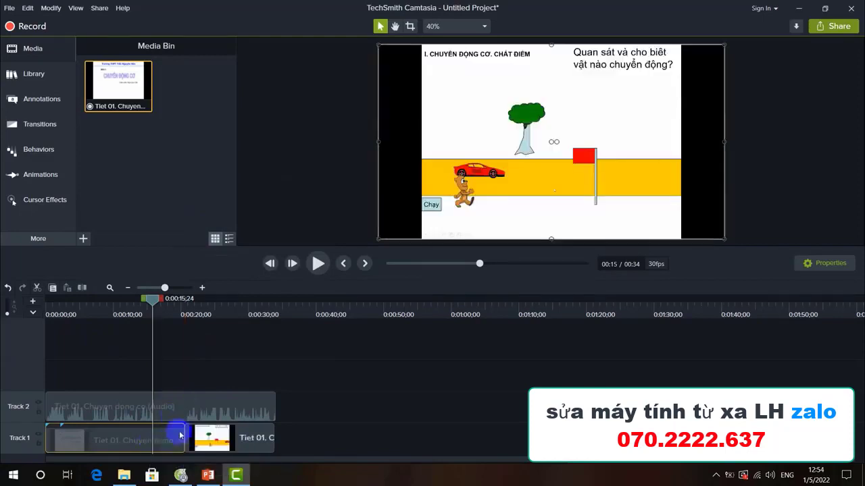
left_click(481, 400)
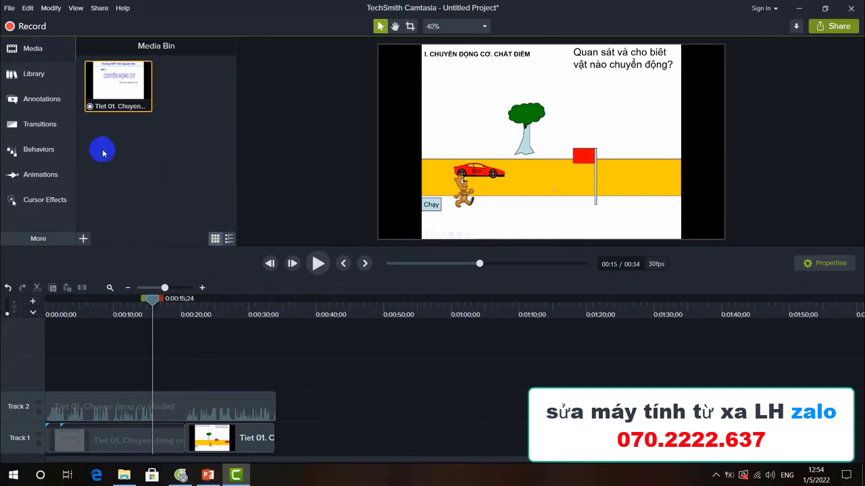
Step: Import the green-screen hand gestures stock footage video from the Downloads folder into the media bin
right_click(154, 130)
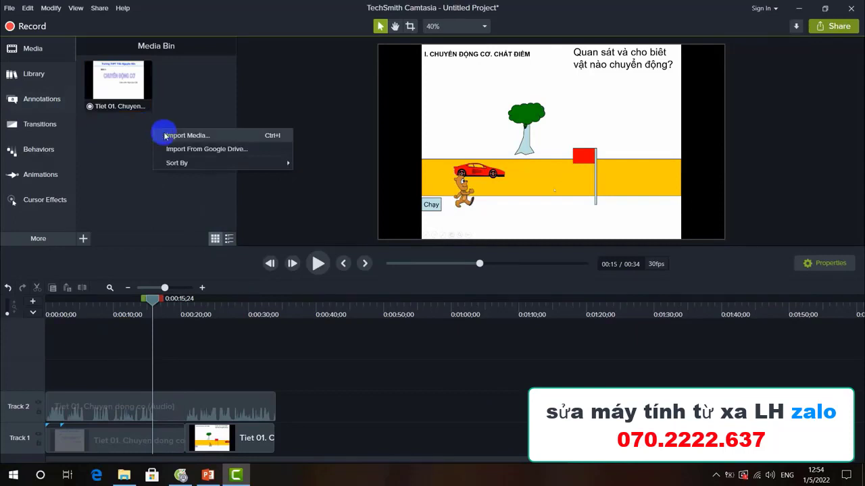
left_click(164, 137)
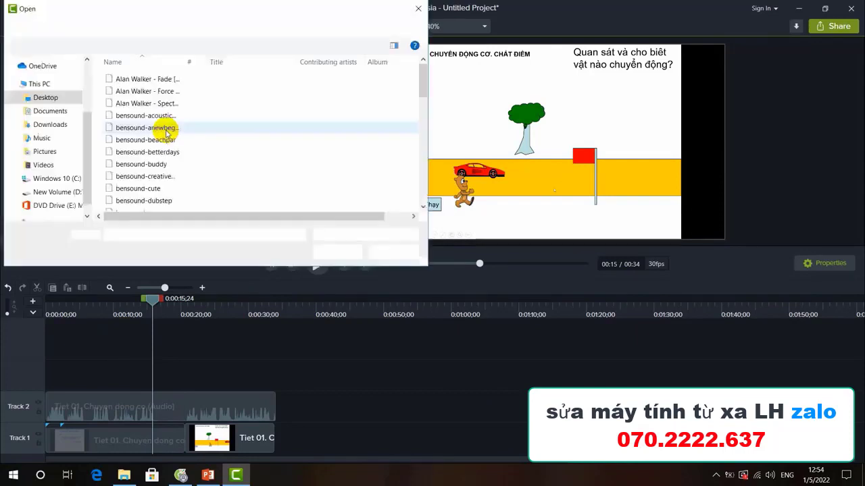
left_click(54, 123)
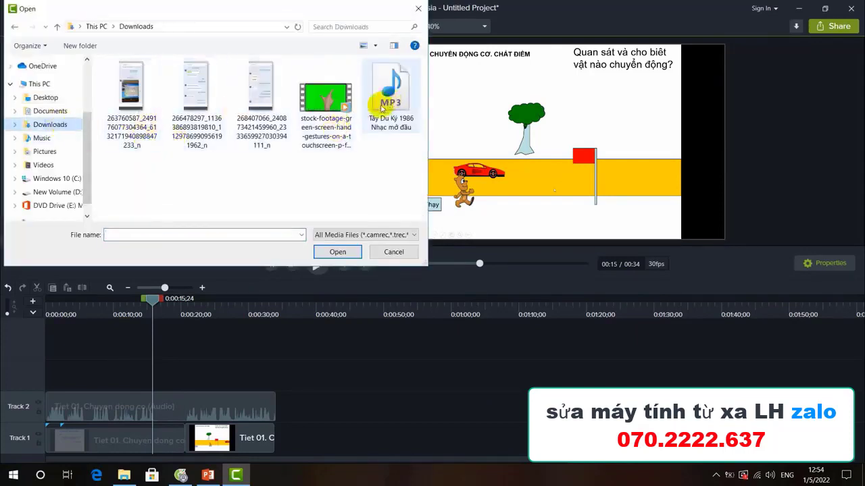
left_click(326, 116)
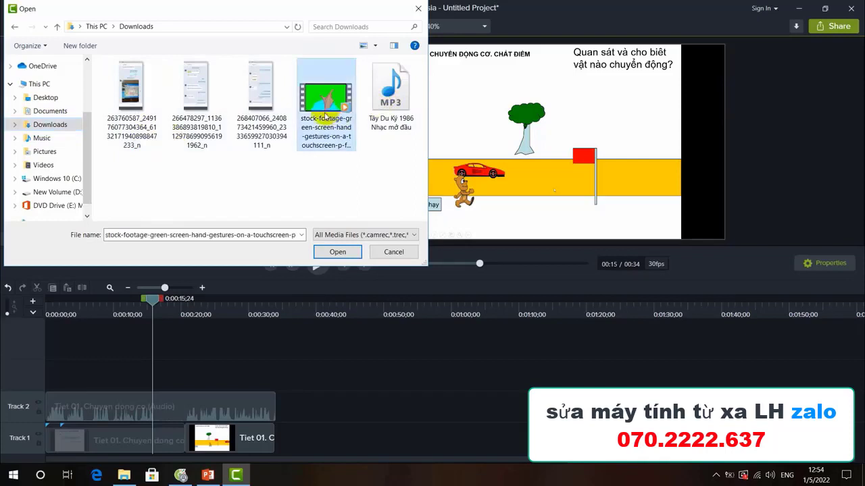
left_click(337, 252)
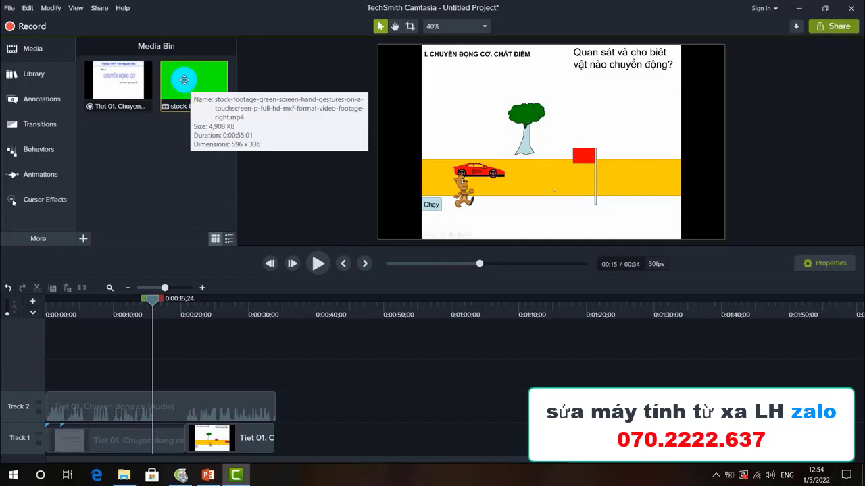
Step: Add the green-screen hand clip on Track 3 from the timeline start and place it in the canvas's lower-right corner
left_click_drag(187, 82, 604, 200)
left_click_drag(263, 372, 132, 375)
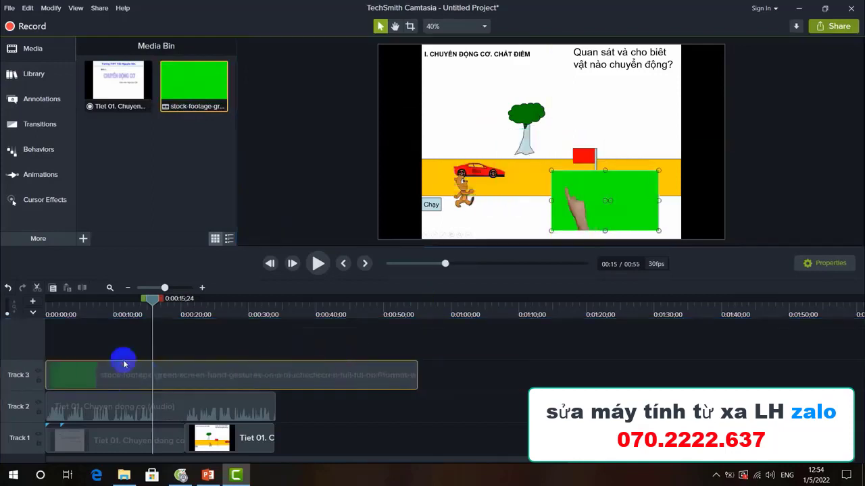
left_click_drag(574, 184, 573, 172)
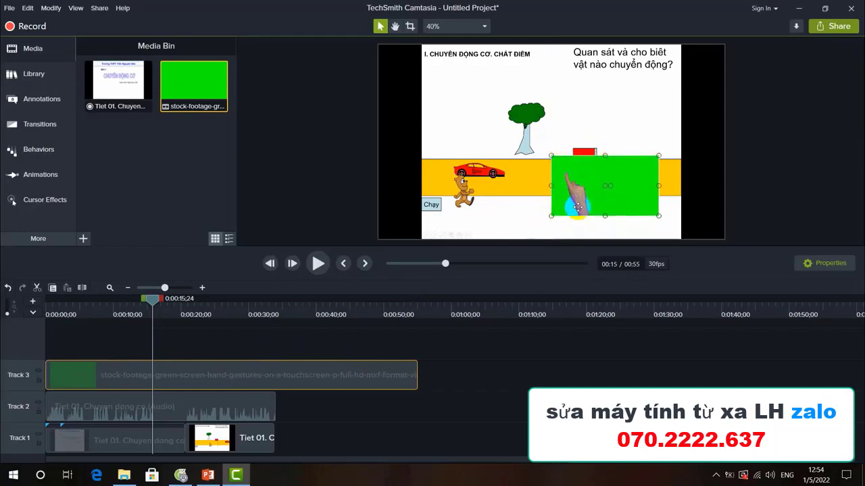
left_click_drag(590, 169, 650, 195)
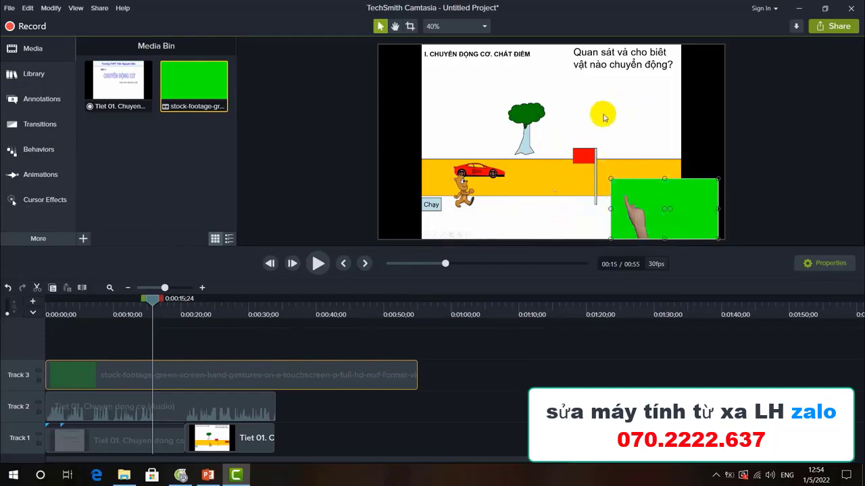
left_click(647, 202)
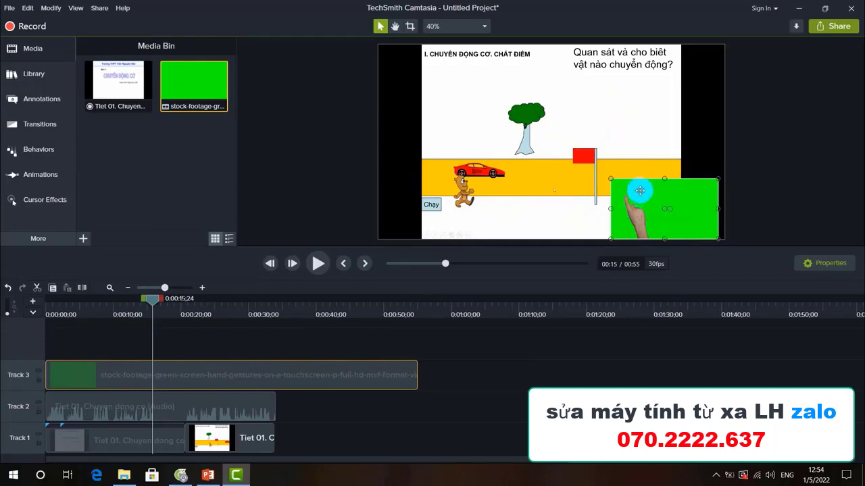
Step: Apply the Remove a Color visual effect to the hand clip and preview it over the lesson
left_click(39, 240)
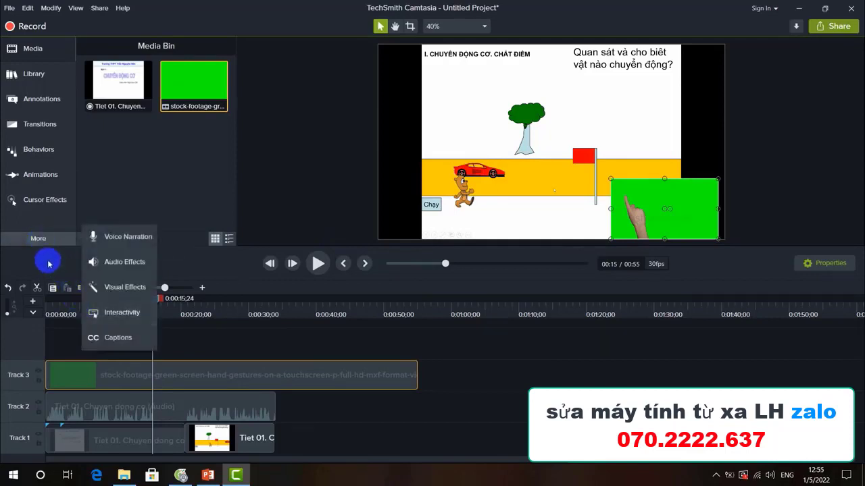
left_click(112, 288)
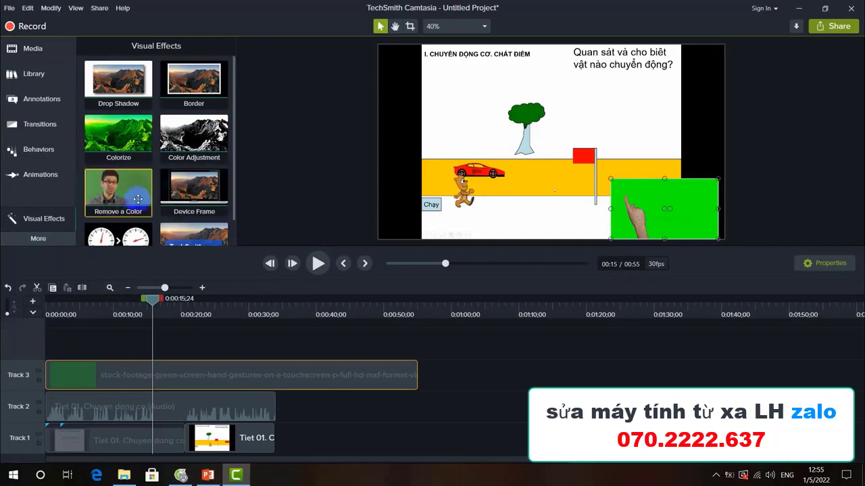
left_click_drag(132, 200, 646, 204)
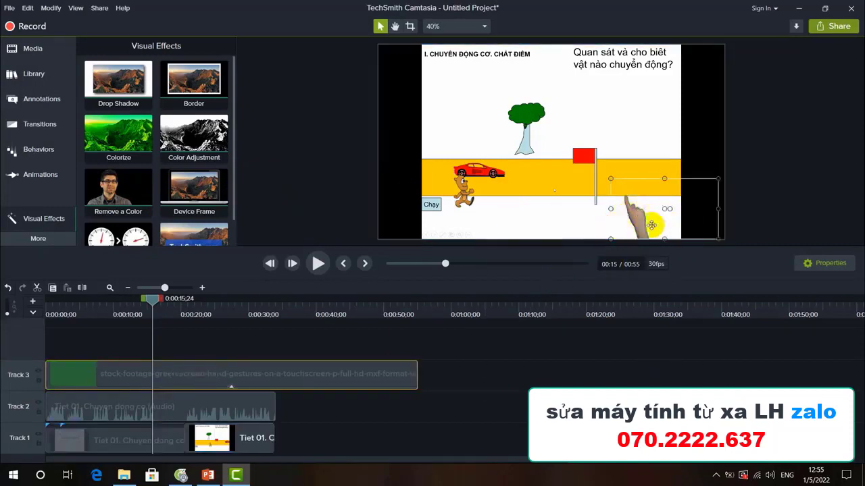
left_click(318, 263)
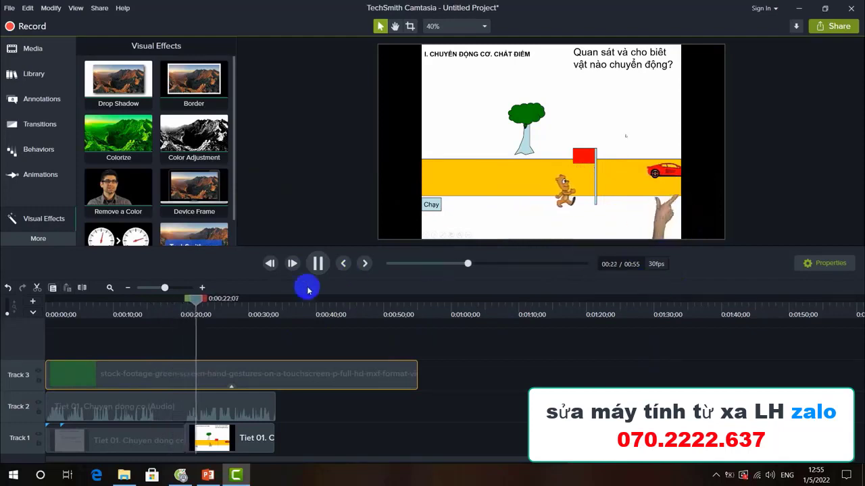
left_click(318, 263)
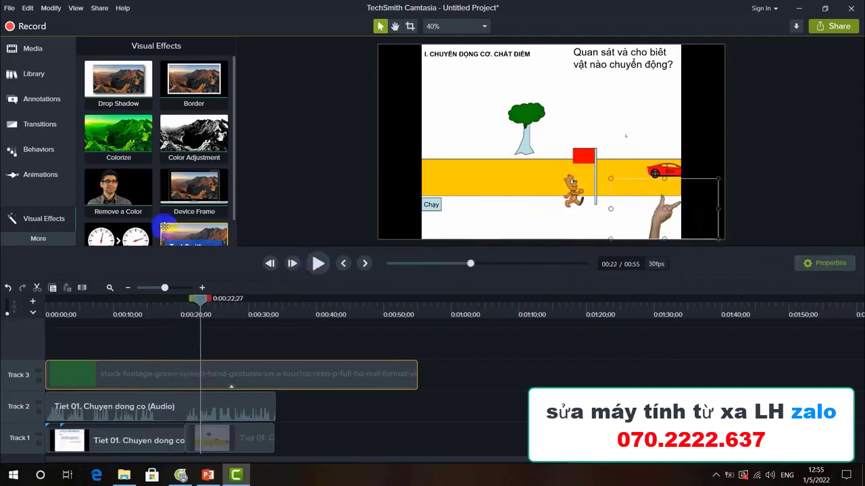
Step: Adjust the hand clip's Remove a Color tolerance, lowering it to 0% and raising it again
left_click(827, 268)
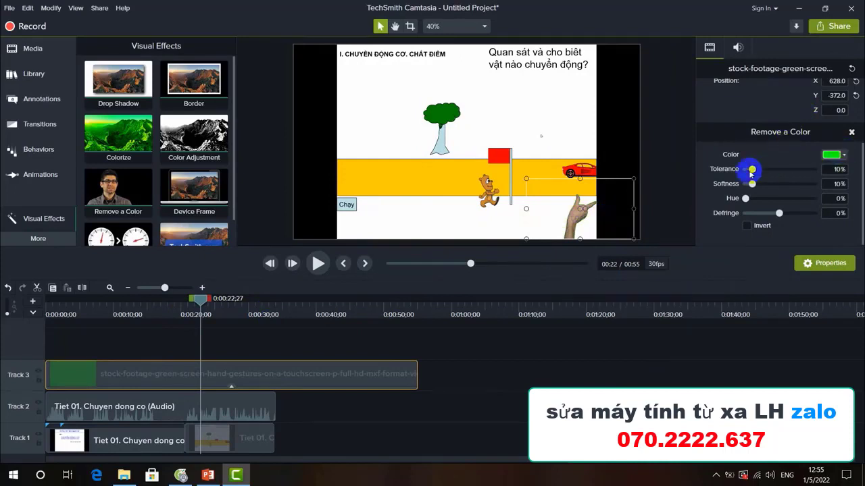
left_click(816, 262)
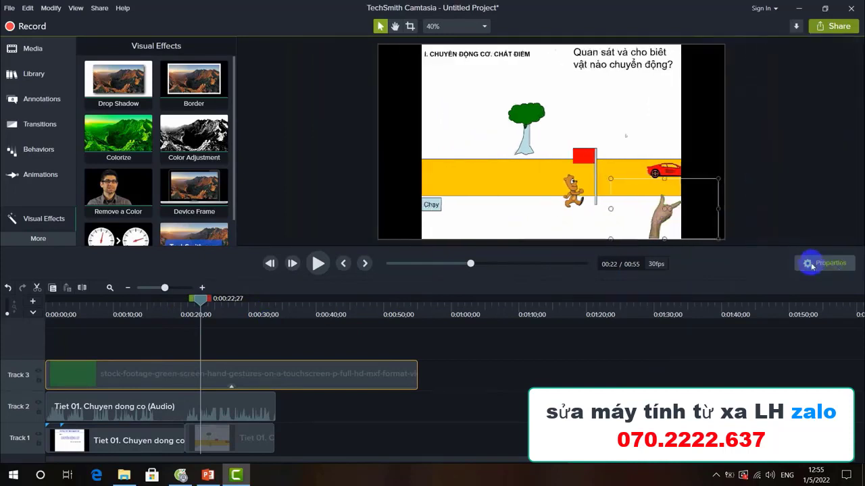
left_click(812, 264)
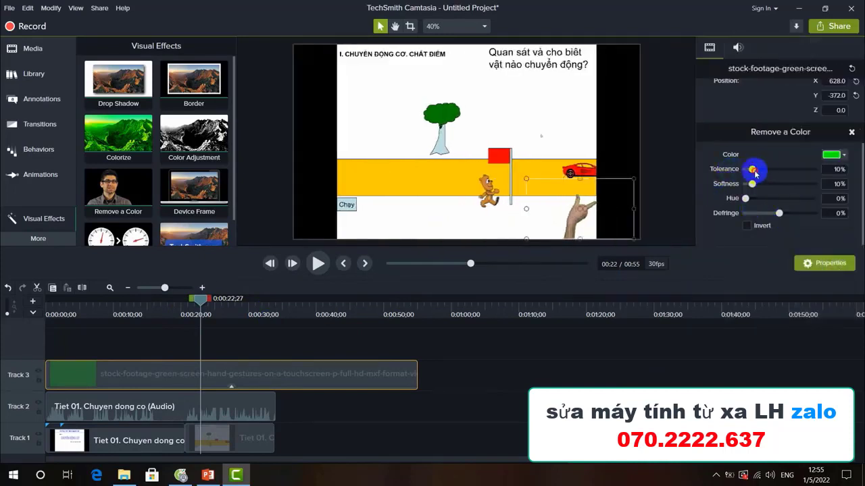
left_click_drag(781, 177, 735, 184)
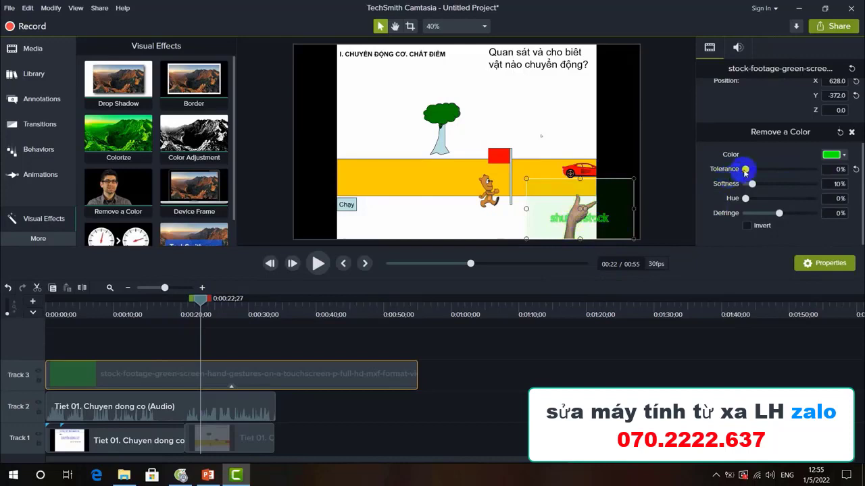
left_click_drag(745, 169, 754, 173)
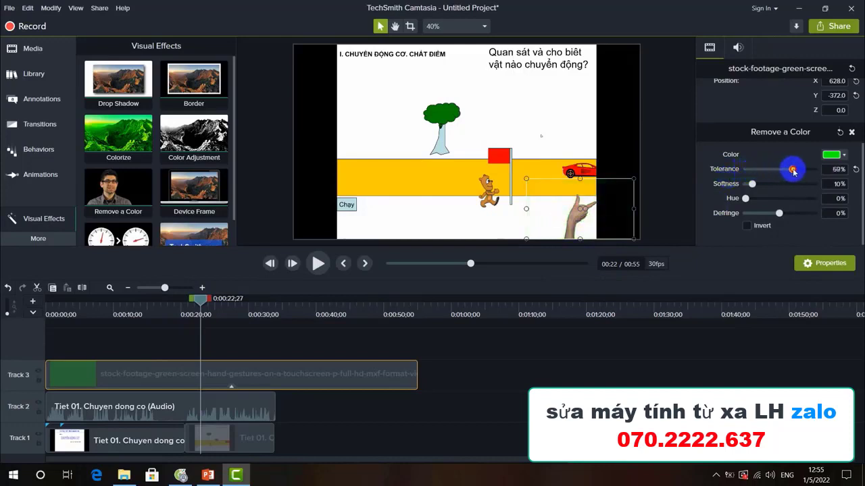
Step: Play the timeline to check the hand overlay and return the playhead to 0:00:12;27
left_click(587, 255)
left_click(322, 271)
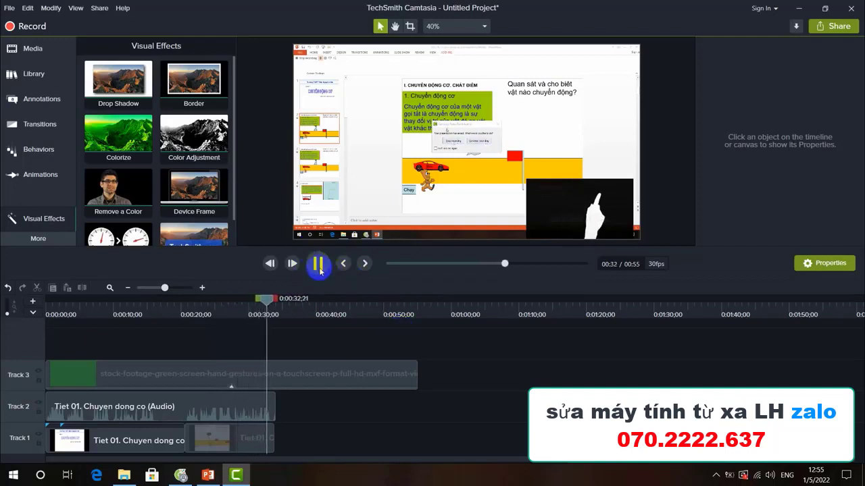
left_click_drag(270, 298, 134, 313)
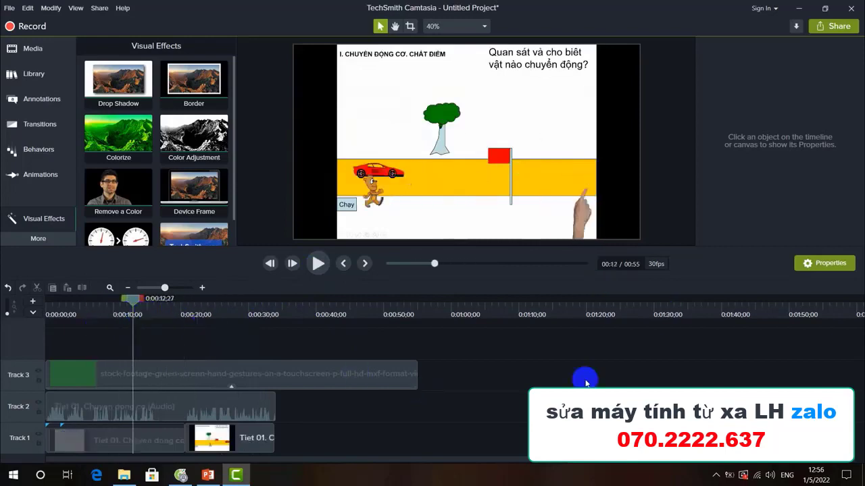
Step: Export the project to a local file with the MP4 only (up to 1080p) preset, using a production name beginning "xuất video powerpo"
left_click(101, 10)
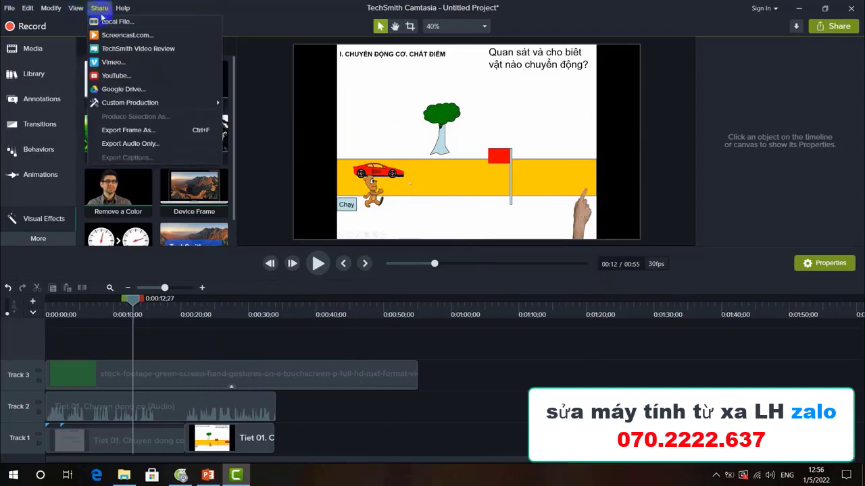
left_click(104, 23)
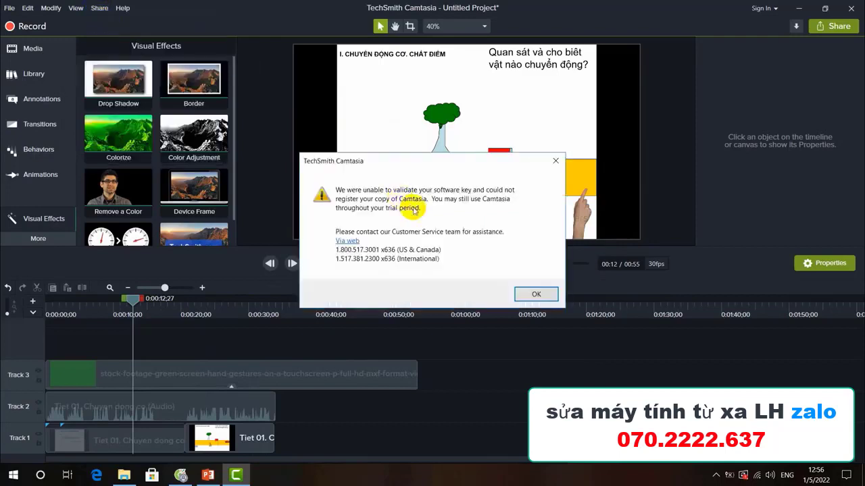
left_click(539, 293)
left_click(534, 140)
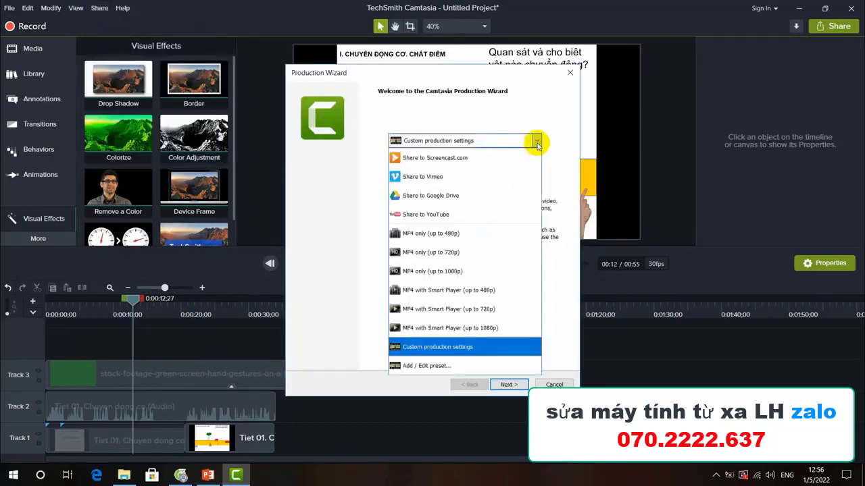
left_click(462, 267)
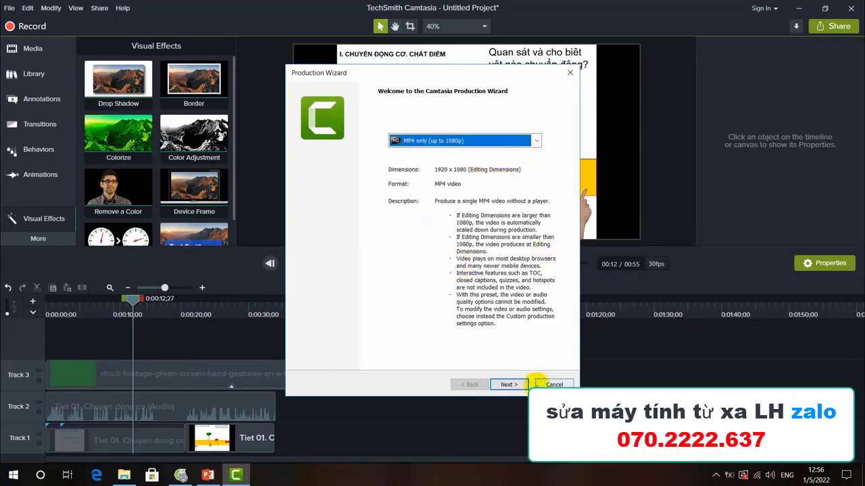
left_click(514, 385)
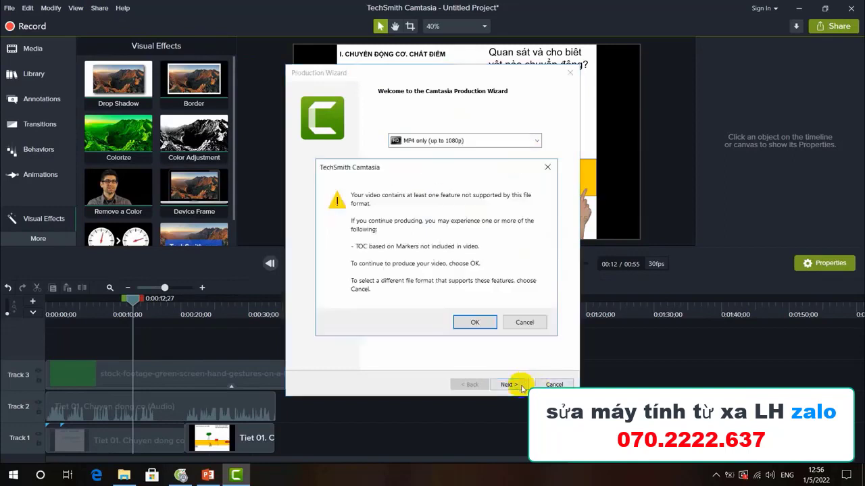
left_click(477, 322)
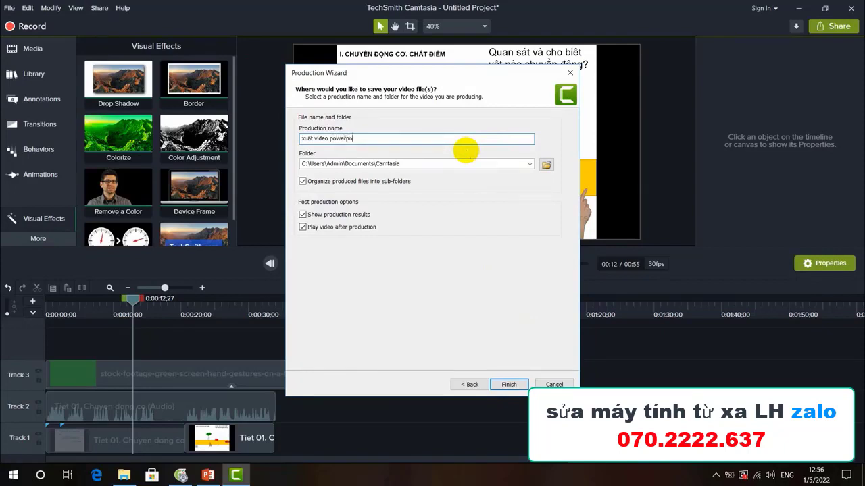
left_click(495, 384)
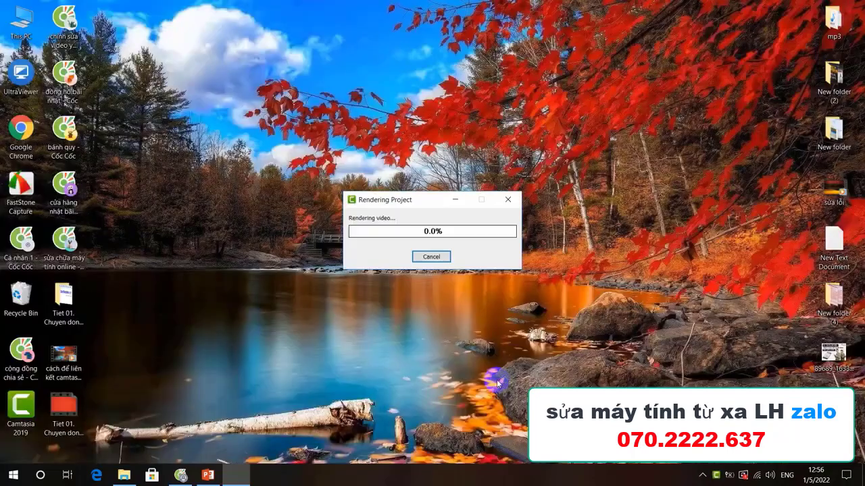
right_click(439, 90)
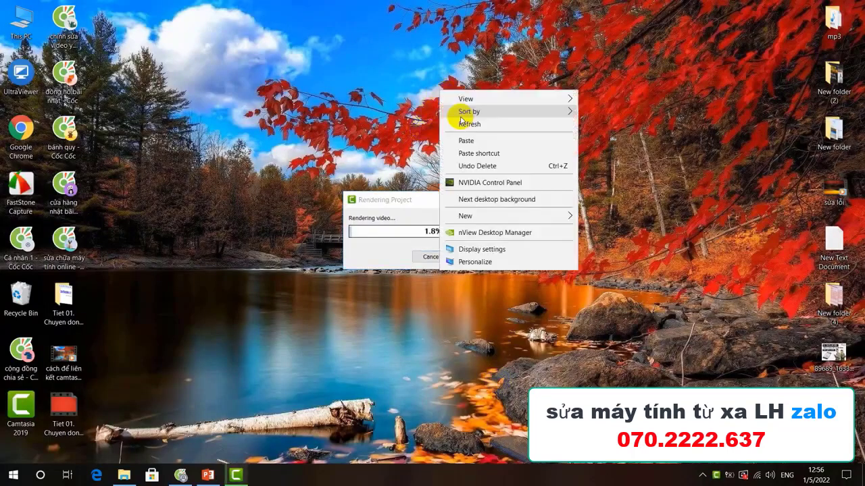
left_click(466, 127)
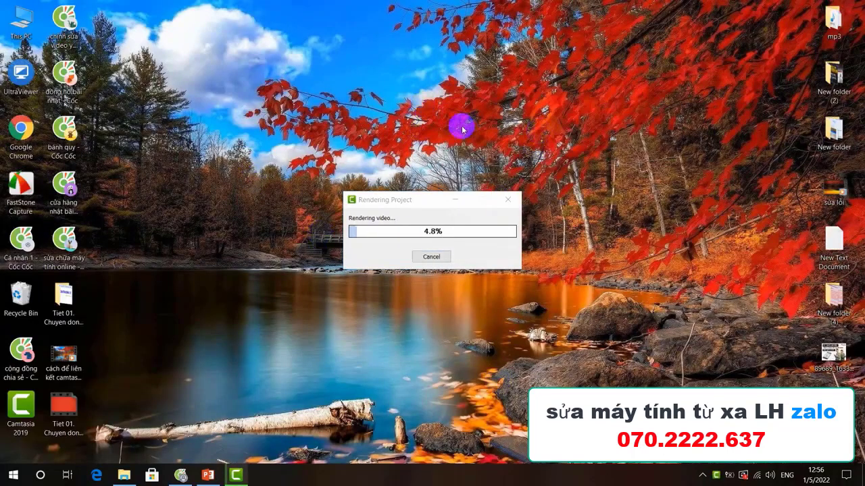